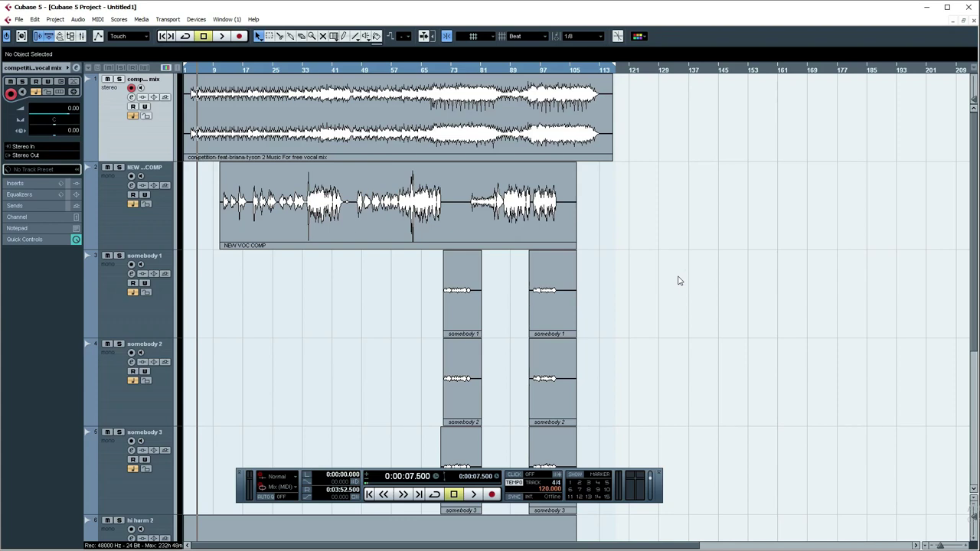
scroll(278, 272, "down", 5)
scroll(278, 272, "up", 5)
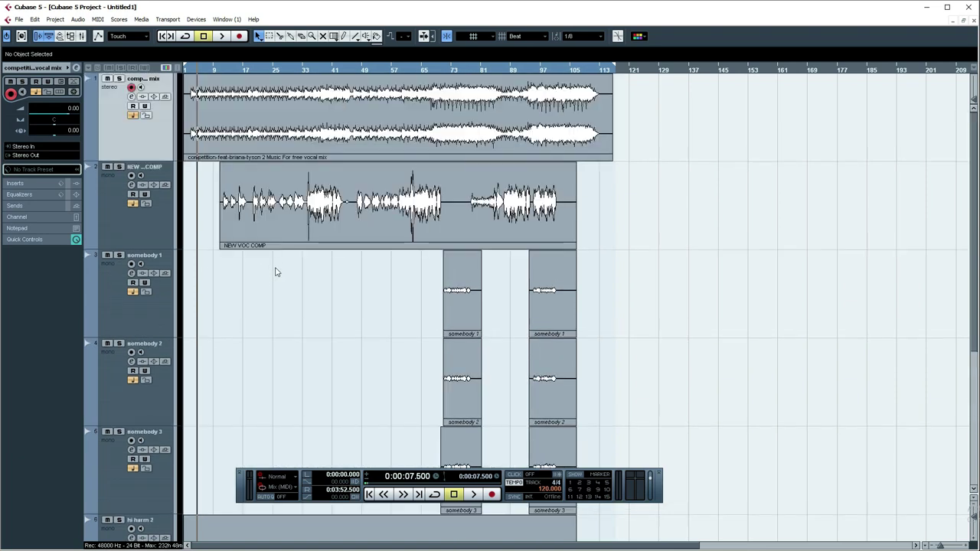
Step: Zoom the vocal arrangement horizontally with H to fill the window, and open the File menu
left_click(287, 311)
key("h")
key("h")
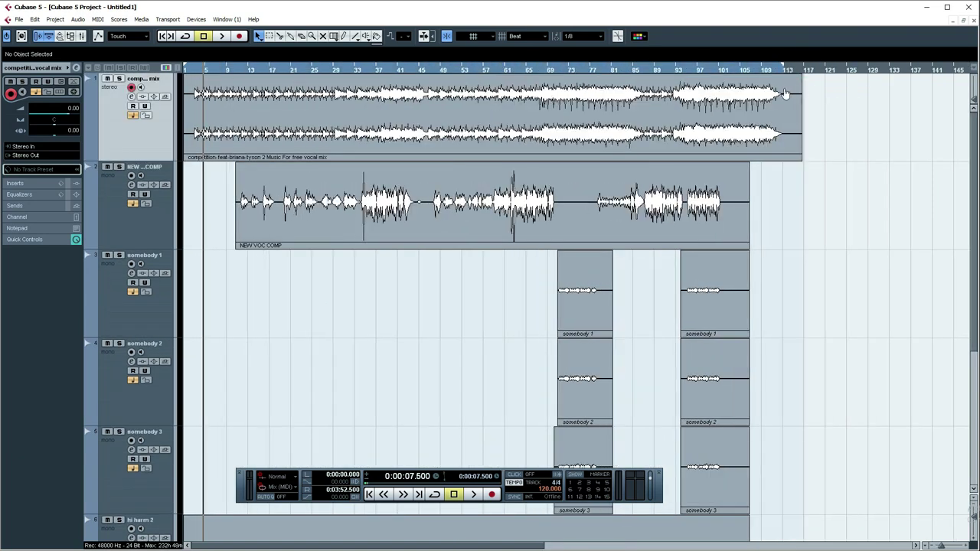
left_click(18, 19)
mouse_move(38, 199)
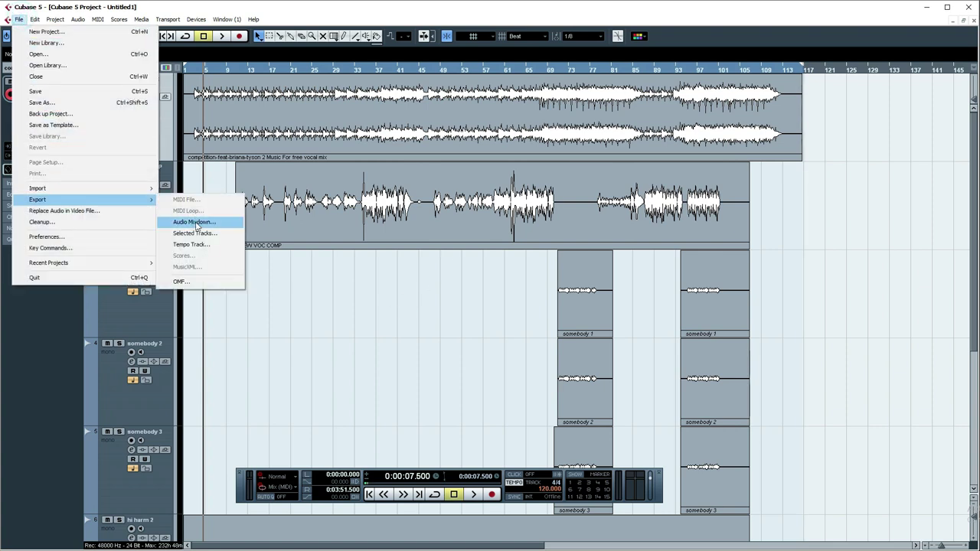
Step: Open Export Audio Mixdown and paste 'Briana-tyson-Competition Mixdown' as the file name
left_click(198, 222)
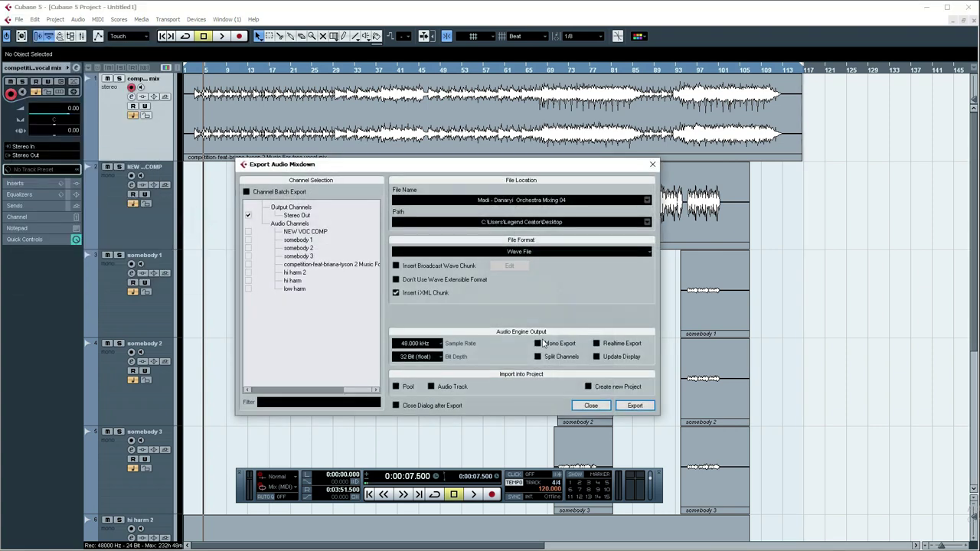
double_click(547, 201)
right_click(544, 201)
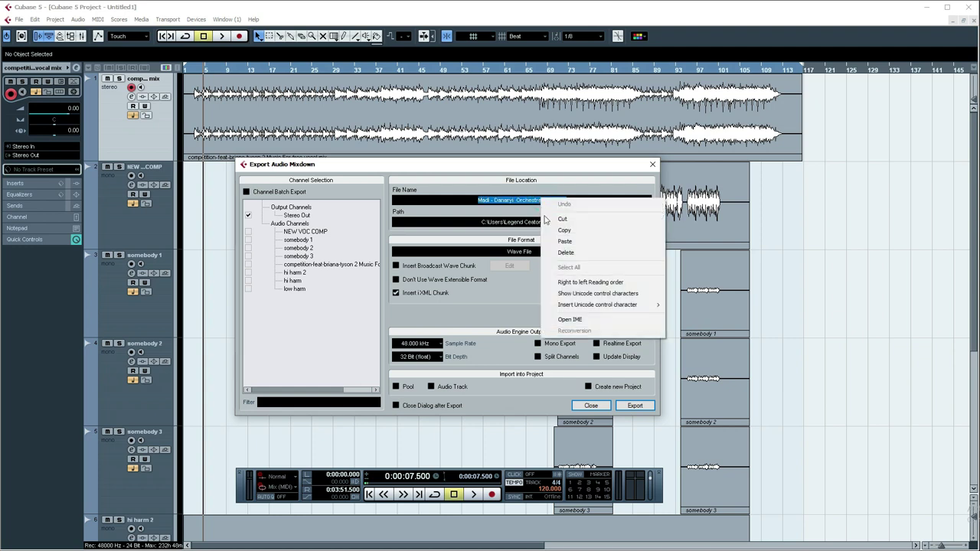
left_click(563, 245)
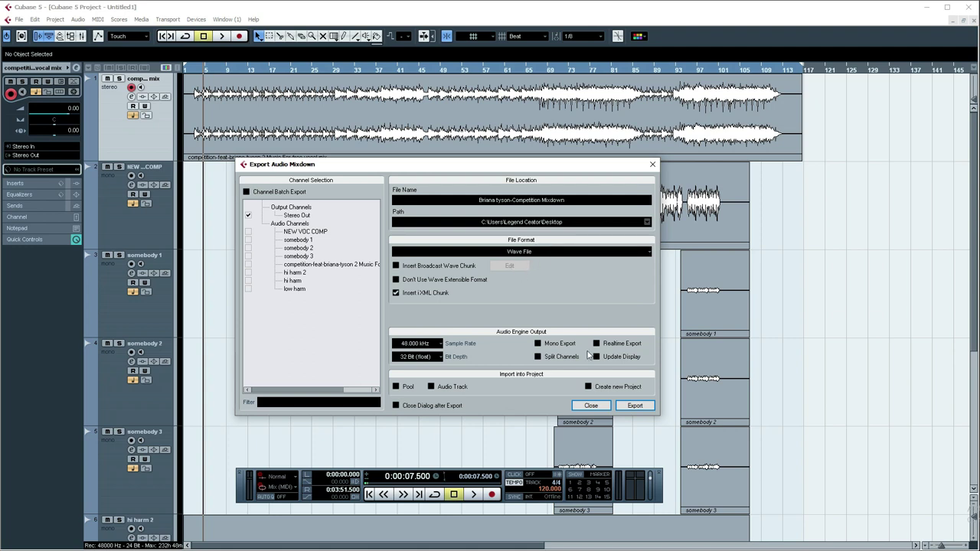
left_click(418, 344)
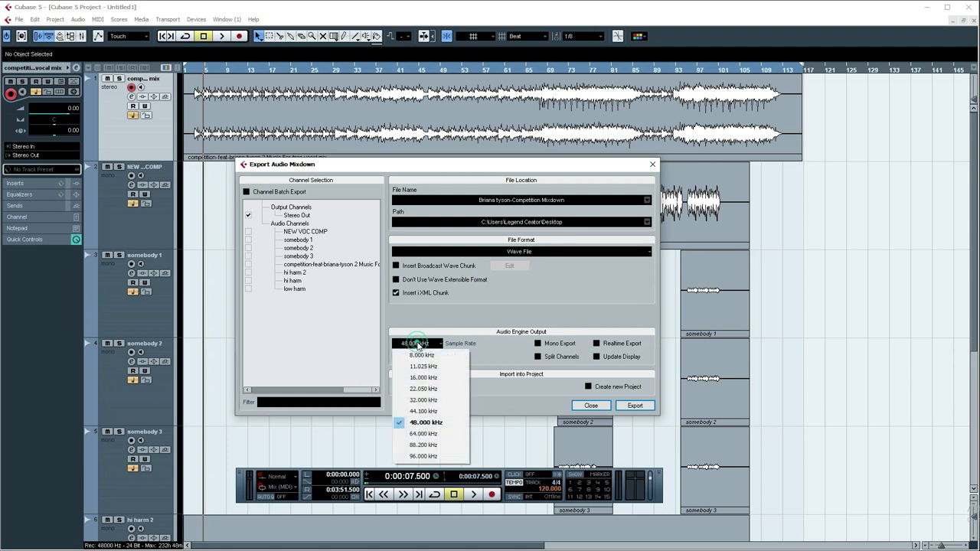
left_click(418, 357)
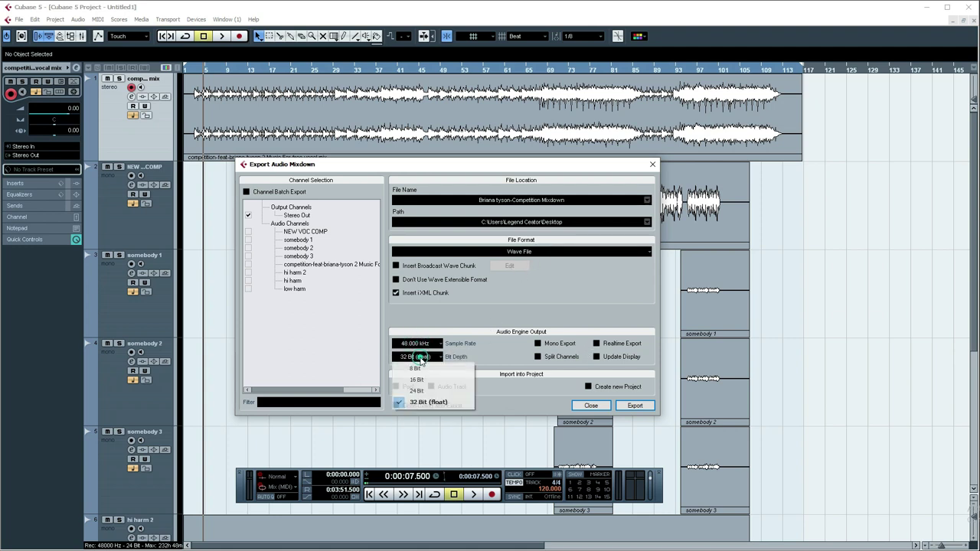
left_click(462, 345)
left_click(418, 357)
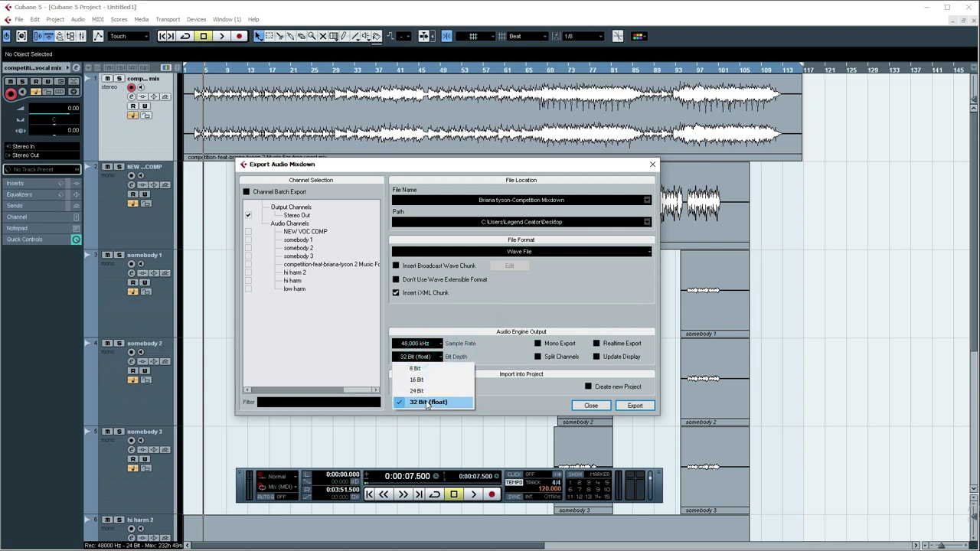
left_click(491, 354)
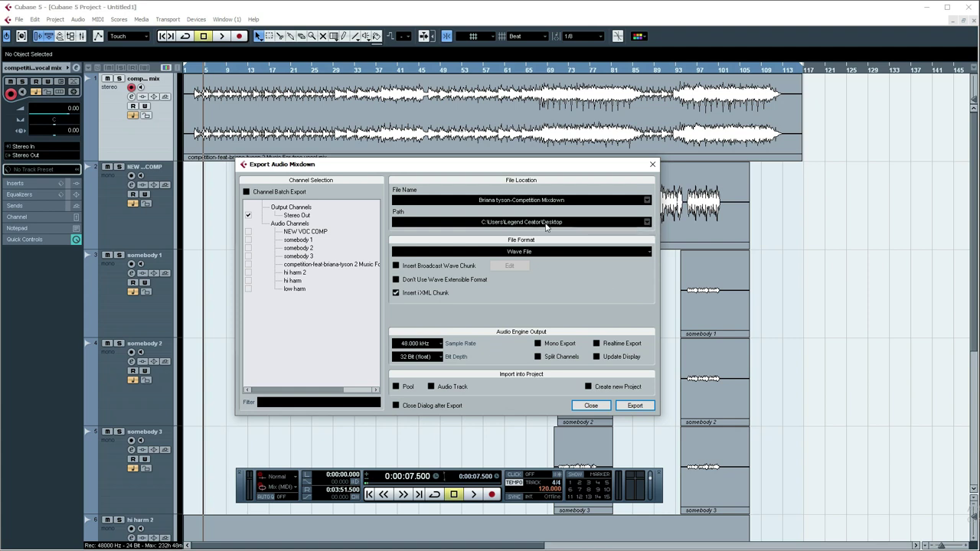
Step: Choose a new mixdown path and browse to F:\Ready For Tomorrow $\Cubase 5\06 Mastering
left_click(647, 222)
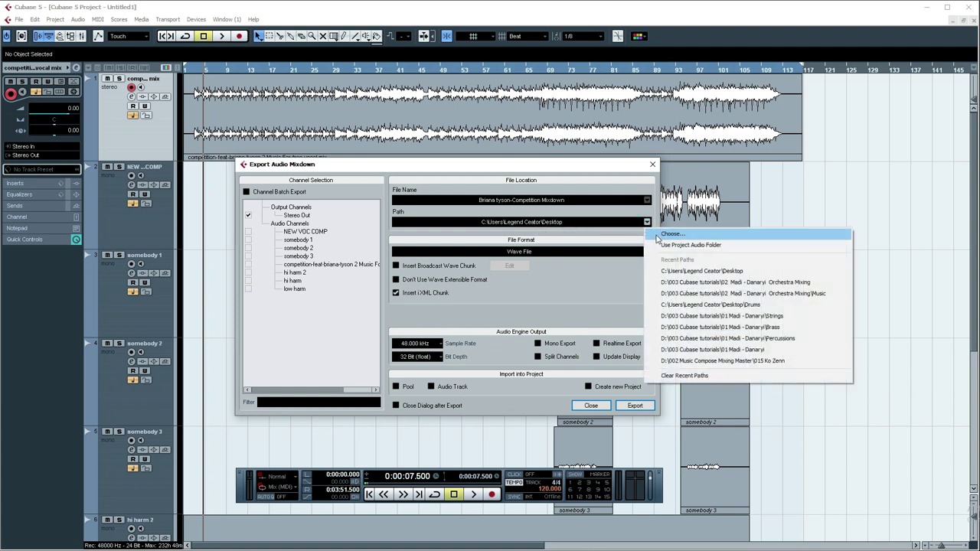
left_click(689, 229)
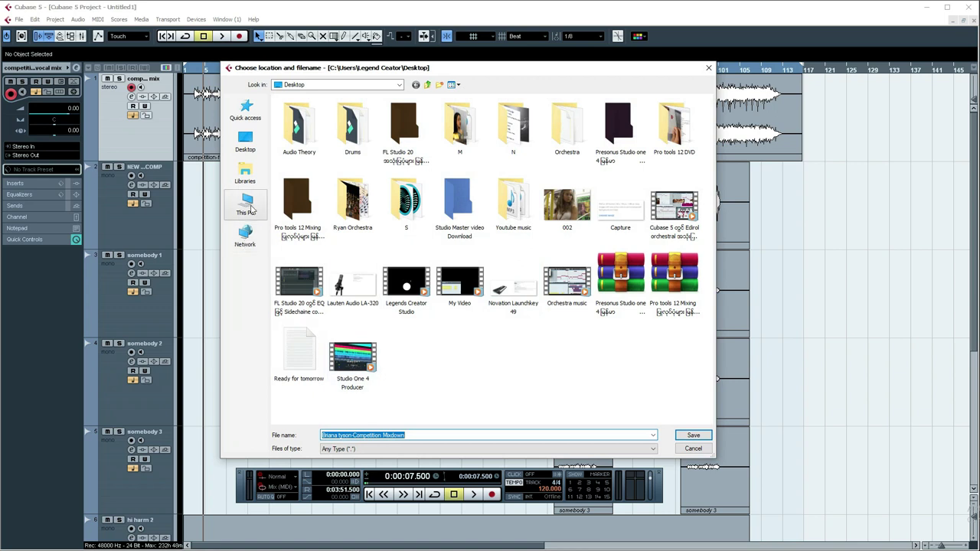
left_click(245, 205)
double_click(515, 194)
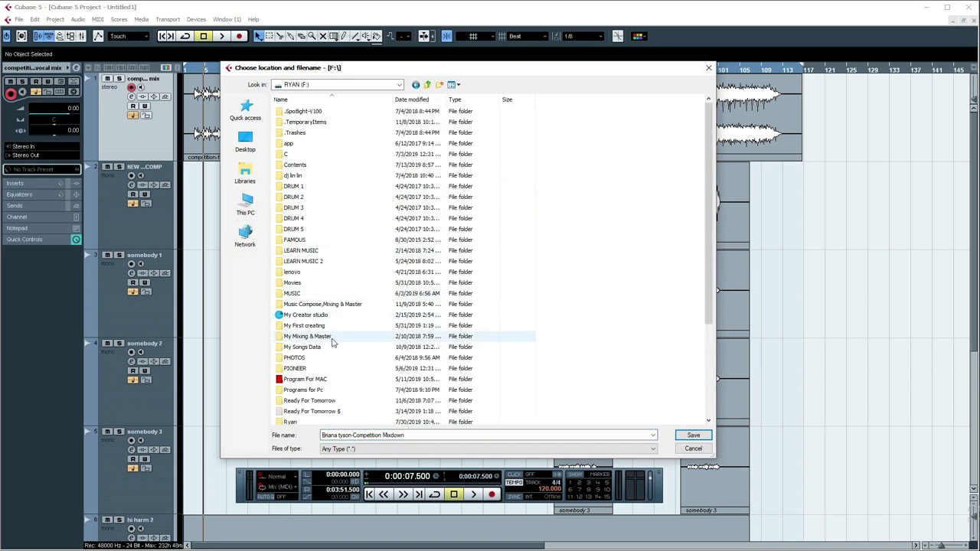
double_click(353, 412)
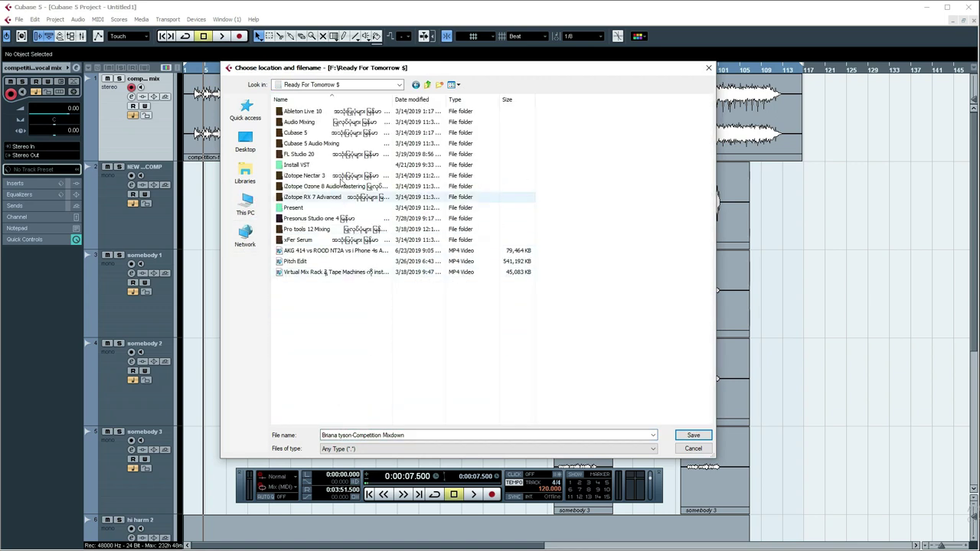
double_click(341, 133)
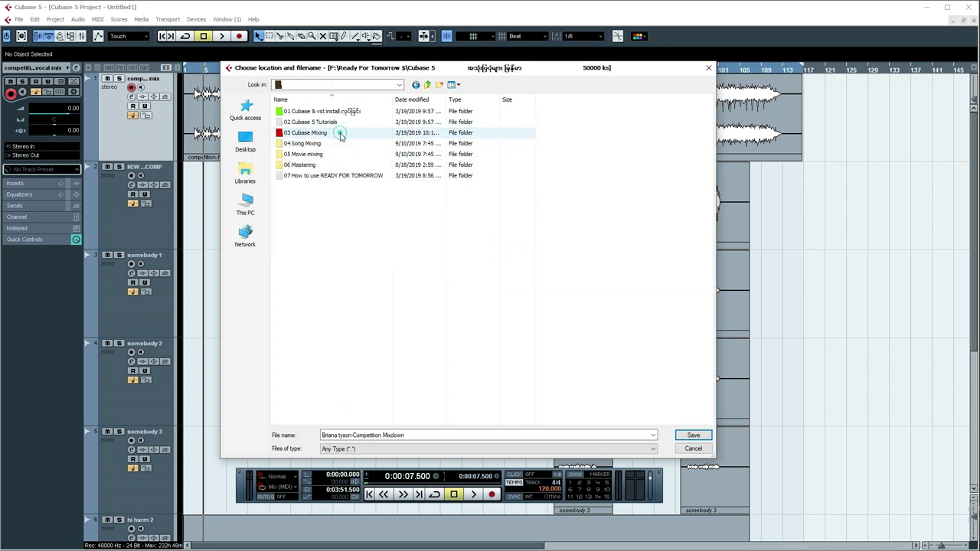
double_click(337, 165)
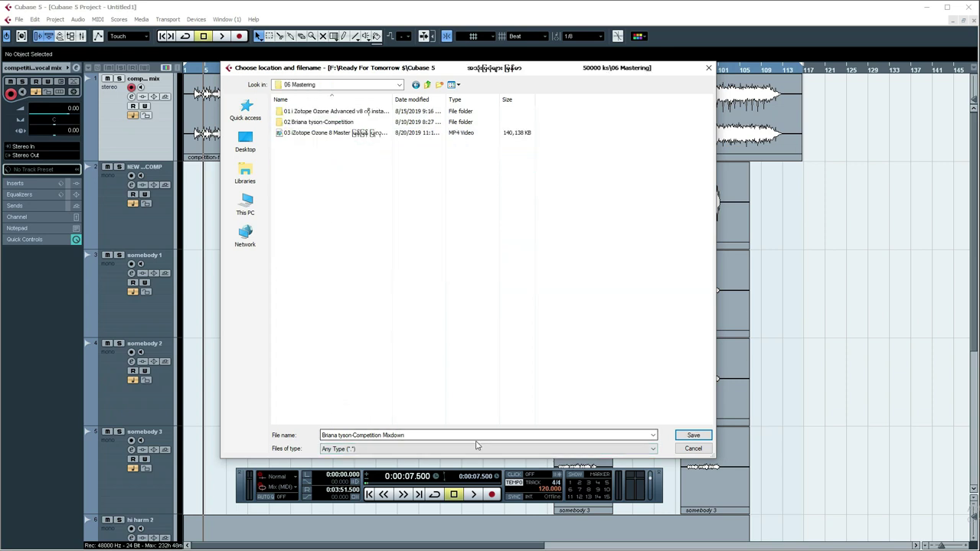
Step: Save to 06 Mastering, export the stereo WAV mixdown, and close the export dialog
left_click(693, 435)
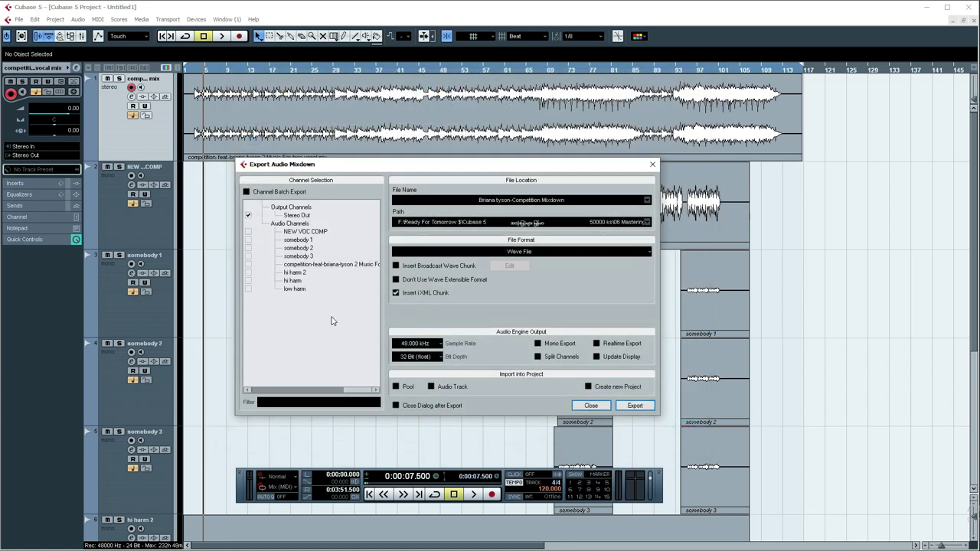
left_click(635, 406)
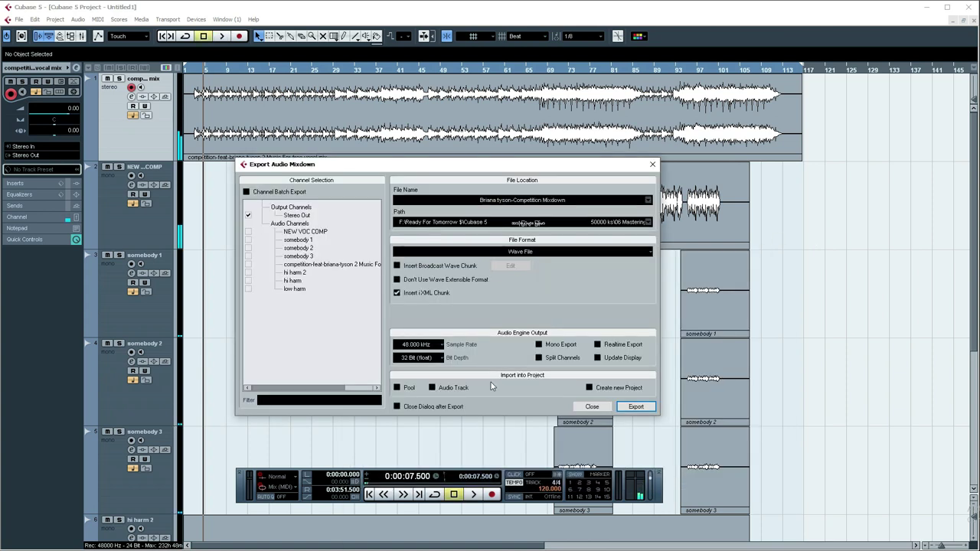
left_click(592, 407)
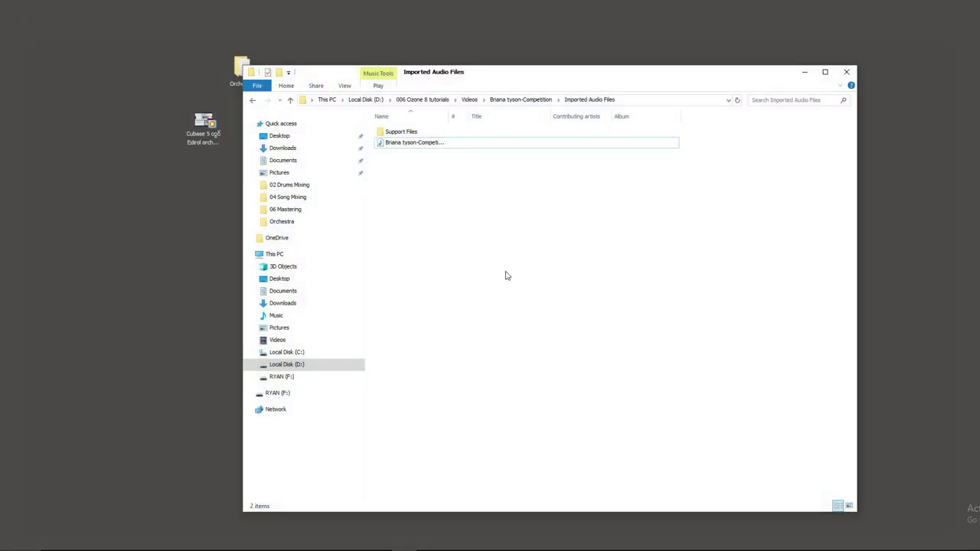
Step: Browse File Explorer to F:\Ready For Tomorrow $\Cubase 5\06 Mastering
left_click(506, 275)
left_click(333, 369)
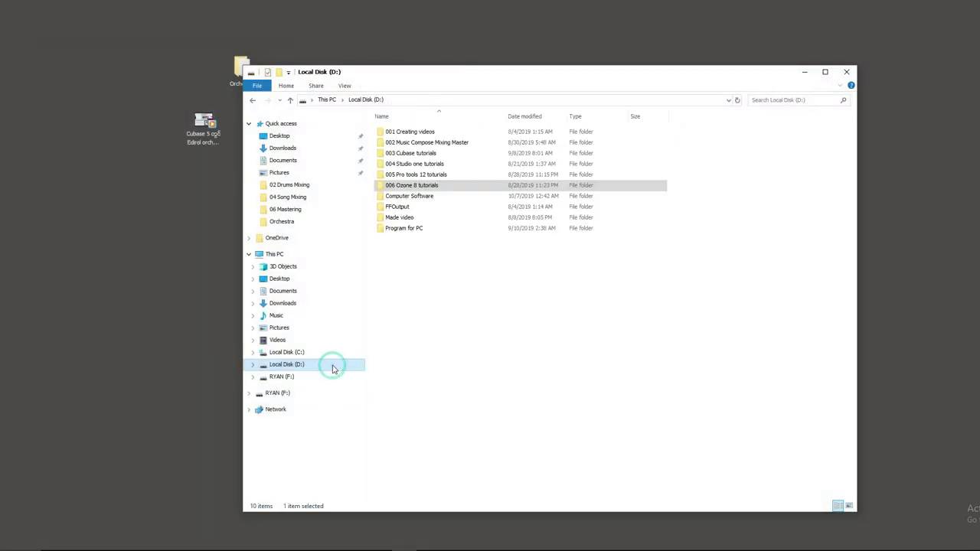
left_click(322, 377)
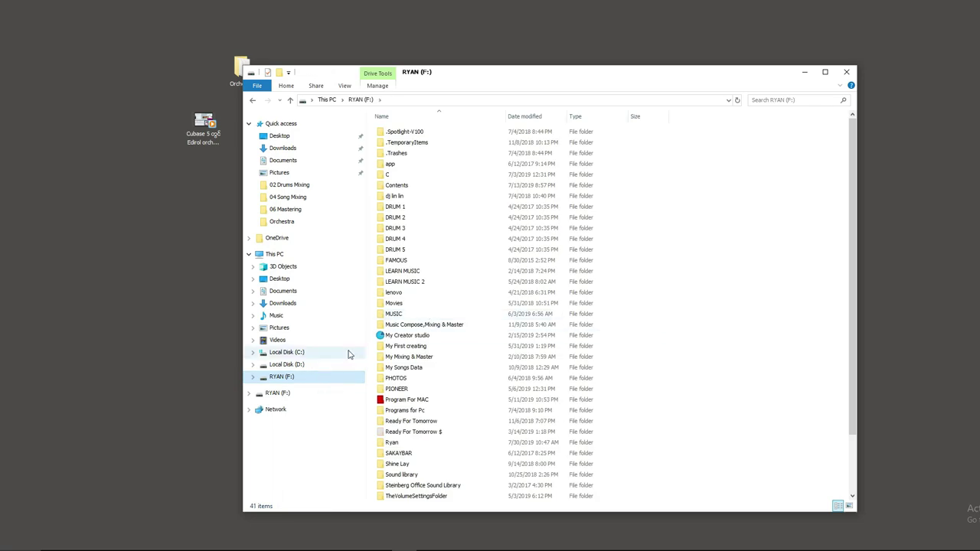
scroll(475, 367, "down", 5)
double_click(414, 366)
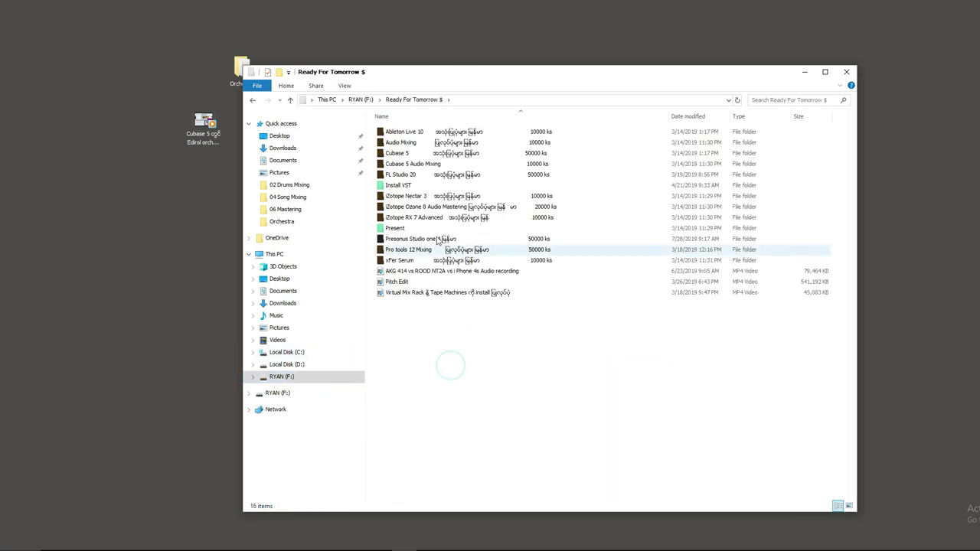
double_click(429, 245)
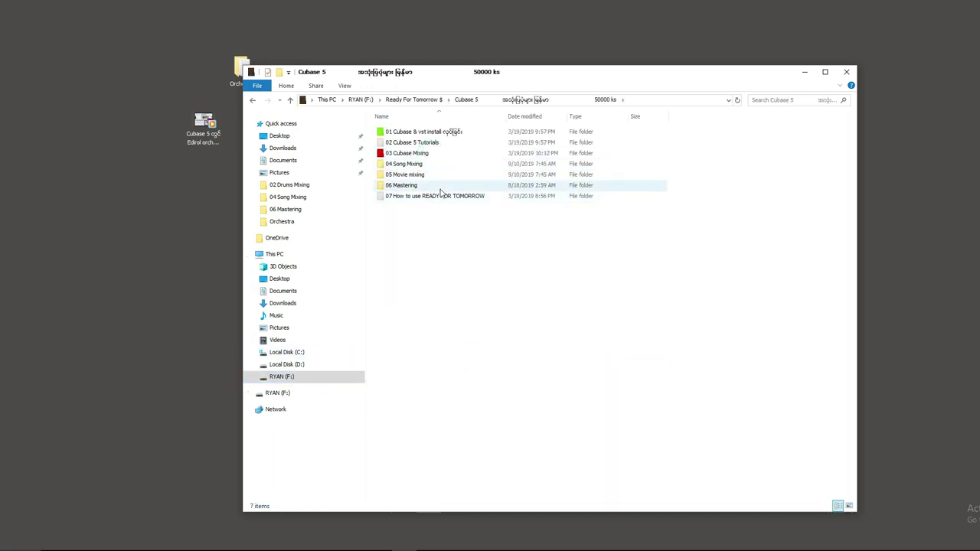
double_click(429, 185)
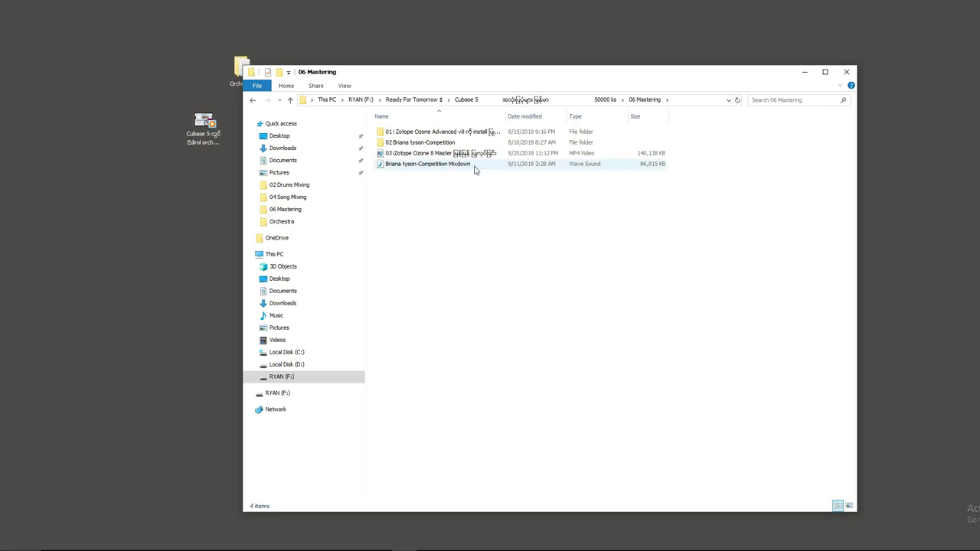
Step: Play the Competition Mixdown WAV with the volume raised, then close the player
double_click(427, 164)
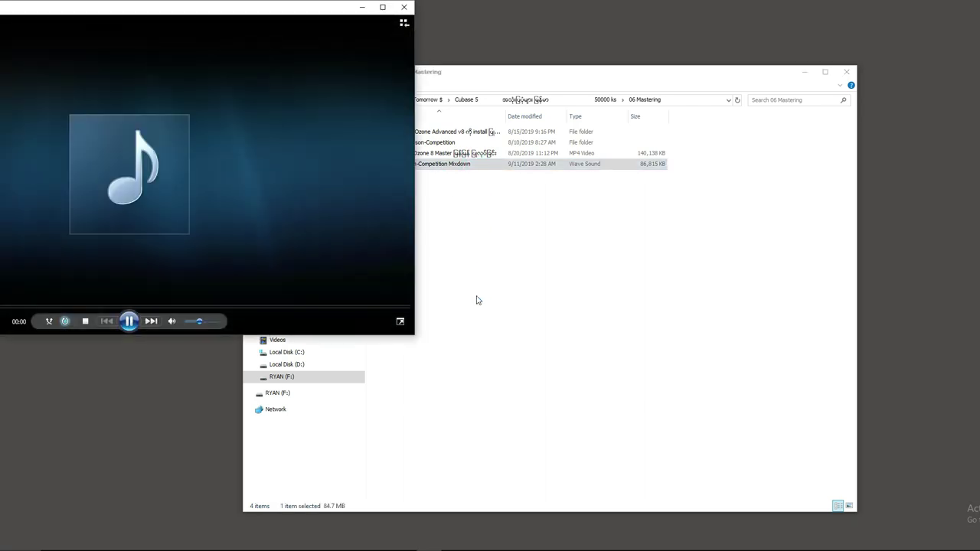
left_click_drag(134, 11, 430, 36)
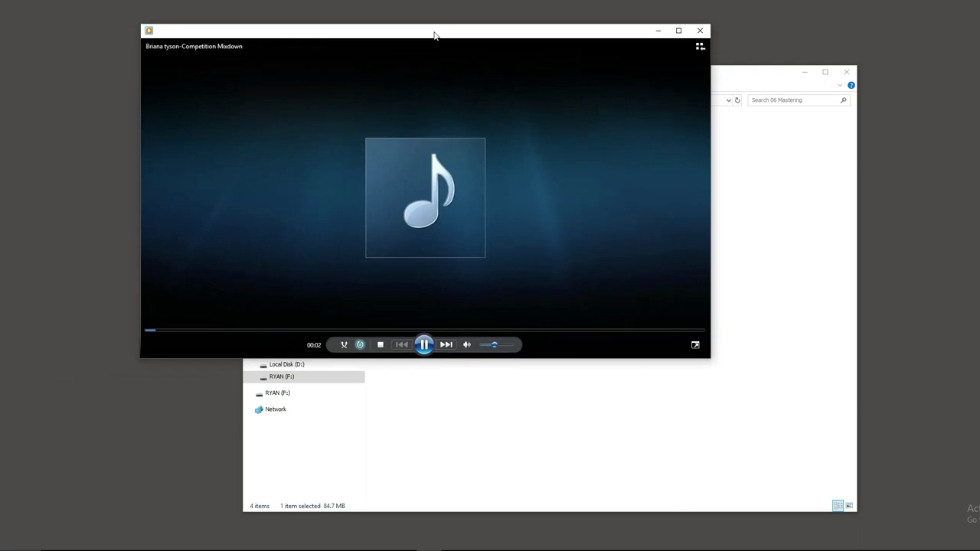
left_click_drag(499, 345, 510, 345)
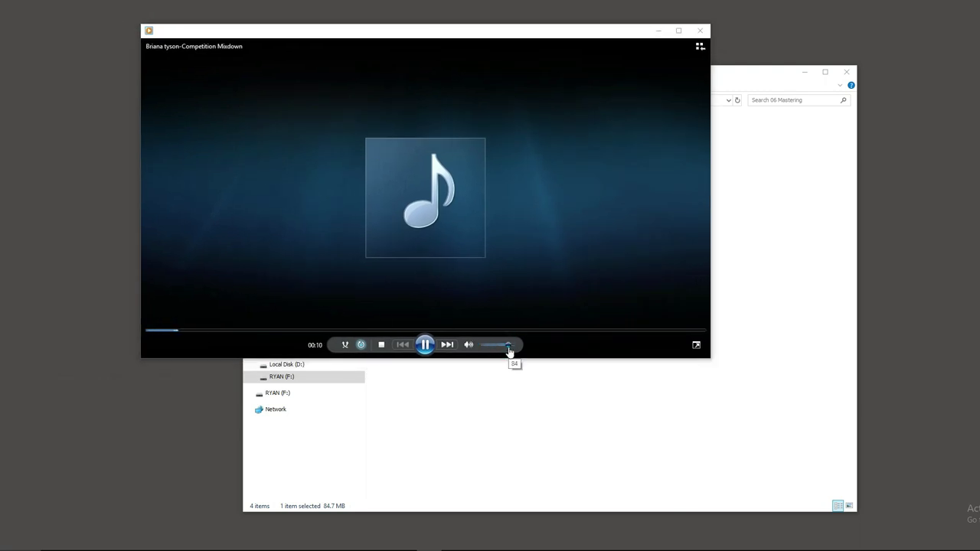
left_click(701, 31)
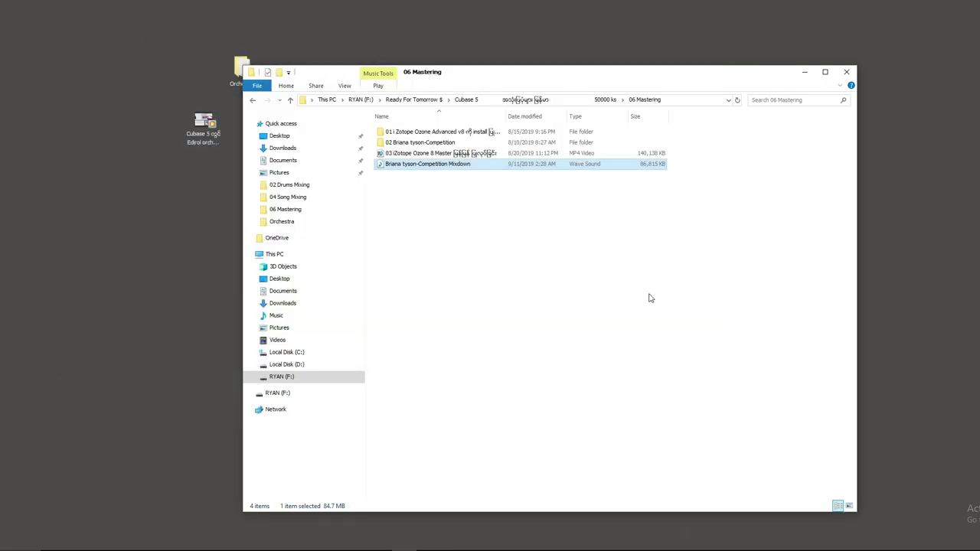
left_click(645, 294)
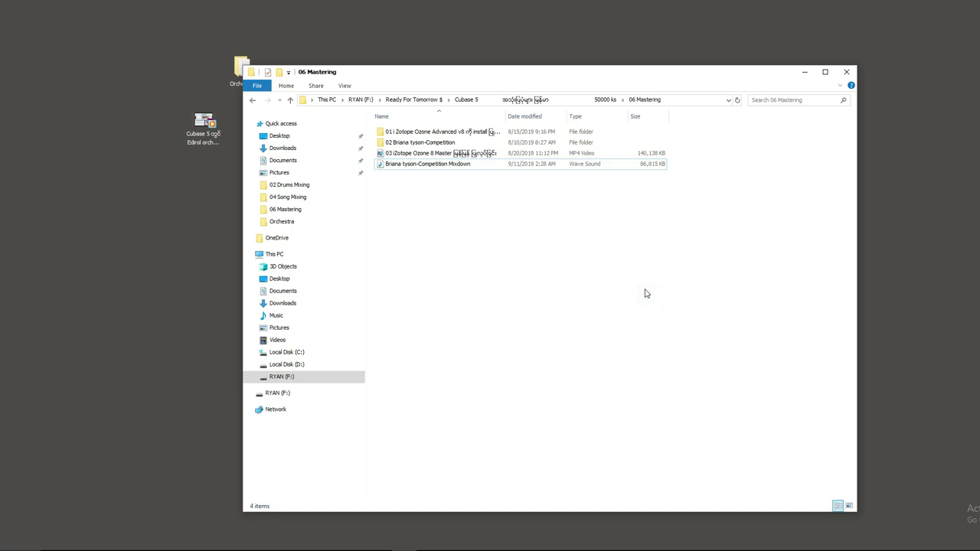